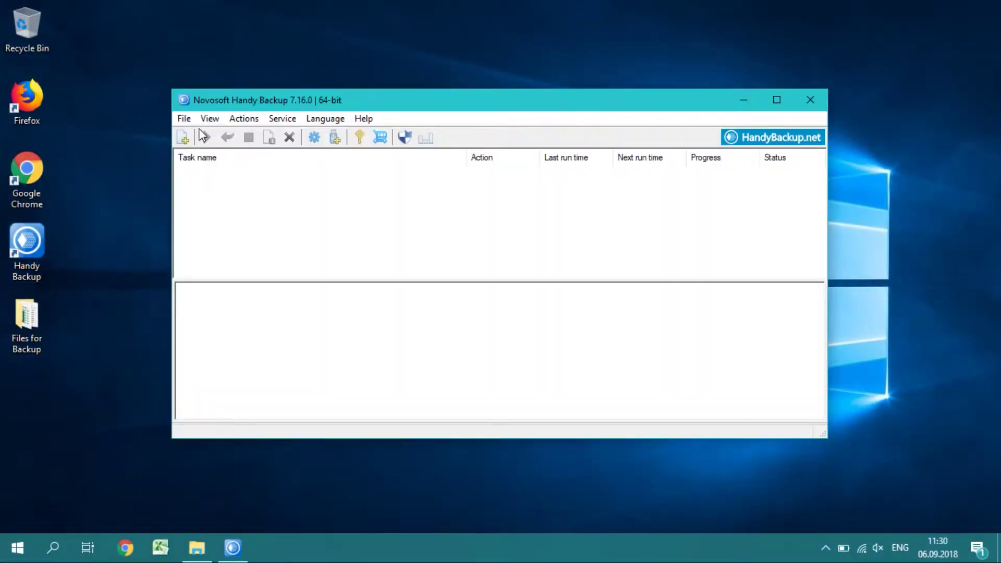
# Launch the New Task Wizard from File > New Task, with Backup as the task type.
pyautogui.click(185, 120)
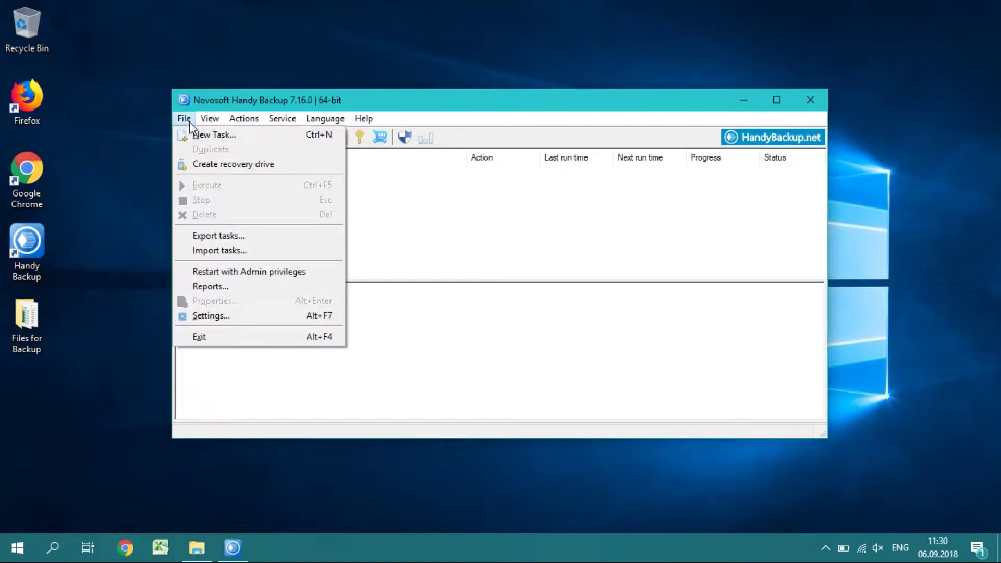
pyautogui.click(202, 138)
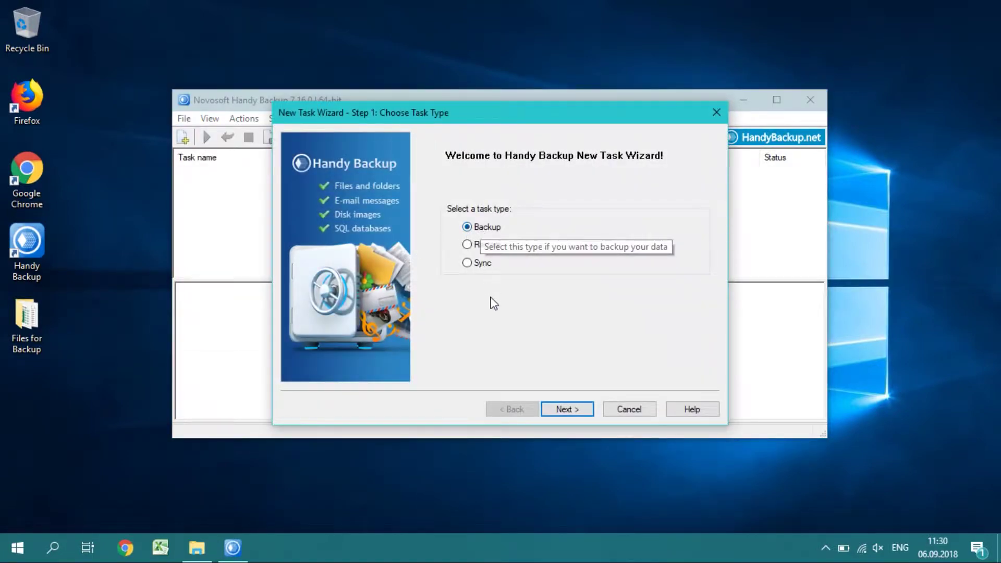
# Advance to the backup-set step and expand the Database sources to reveal MySQL.
pyautogui.click(563, 411)
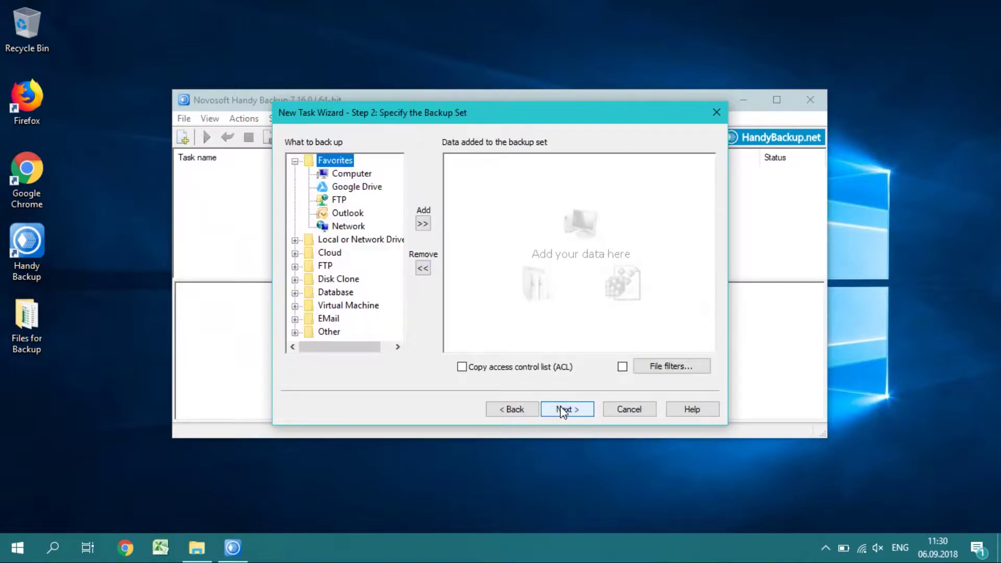
pyautogui.click(295, 161)
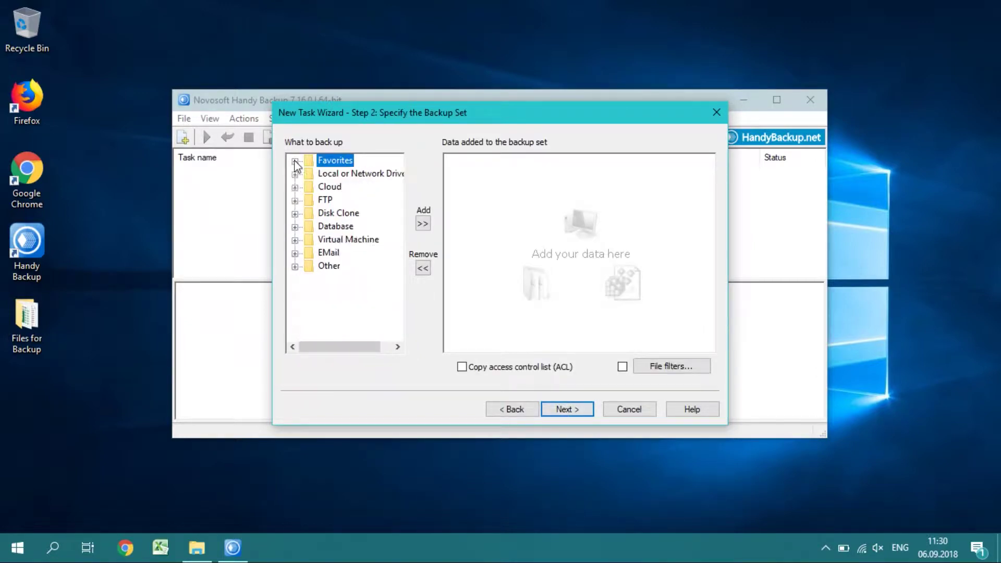
pyautogui.click(296, 228)
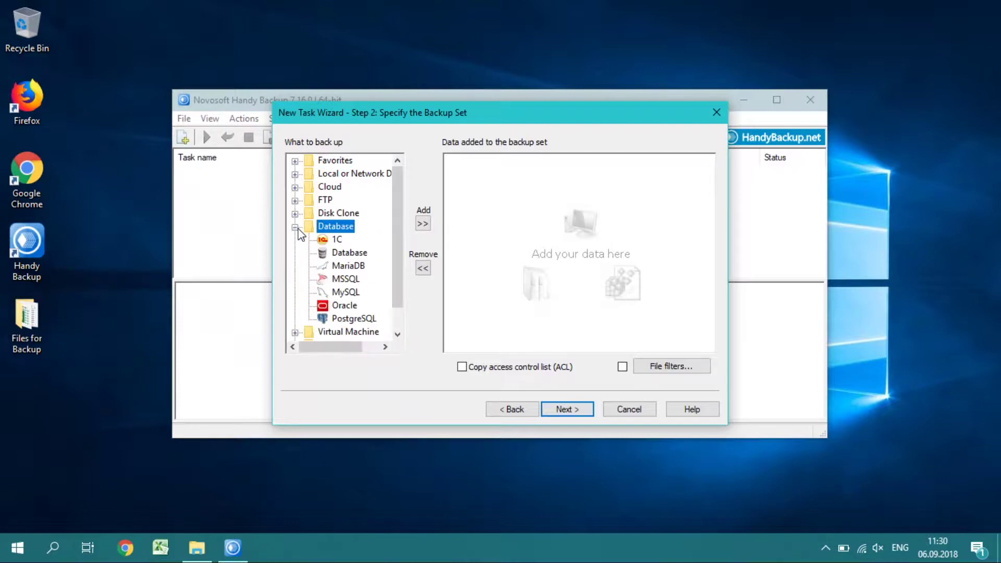
# Add the handybackup database from the MySQL config.hbl connection to the backup set.
pyautogui.click(346, 293)
pyautogui.doubleClick(346, 293)
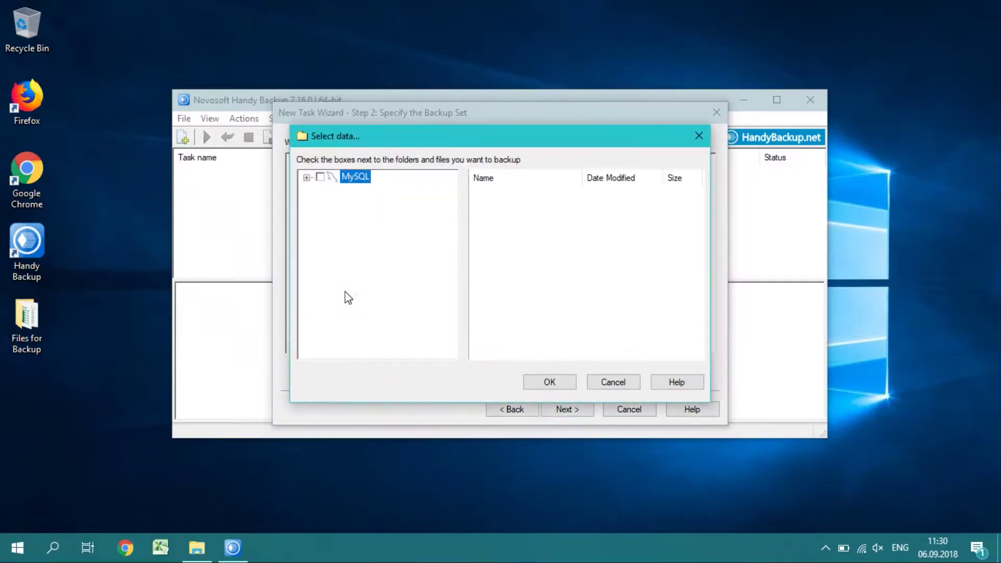
pyautogui.click(321, 190)
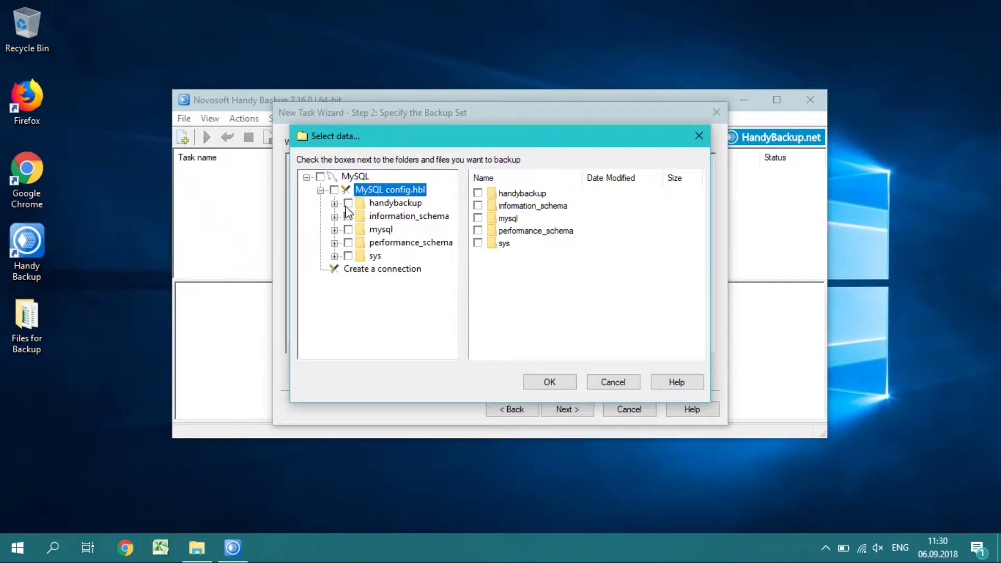
pyautogui.click(333, 204)
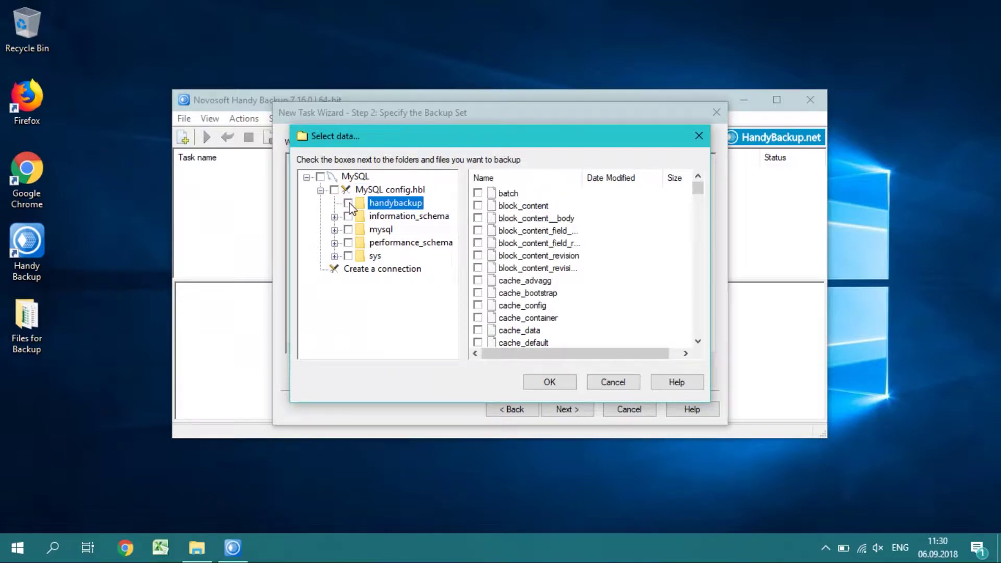
pyautogui.click(545, 381)
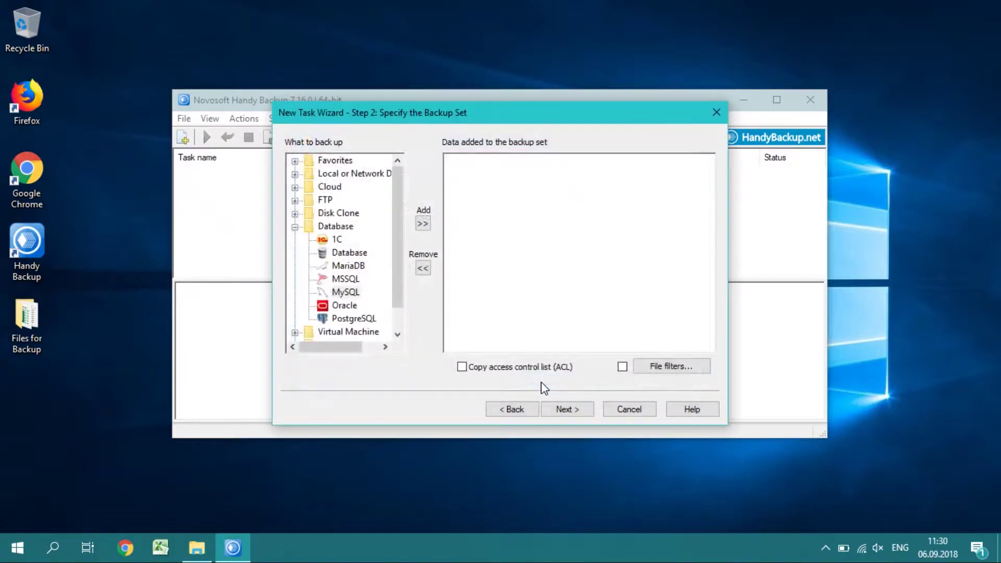
pyautogui.click(295, 226)
# Add the entire SFTP config.hbl site as a second source next to handybackup.
pyautogui.click(295, 201)
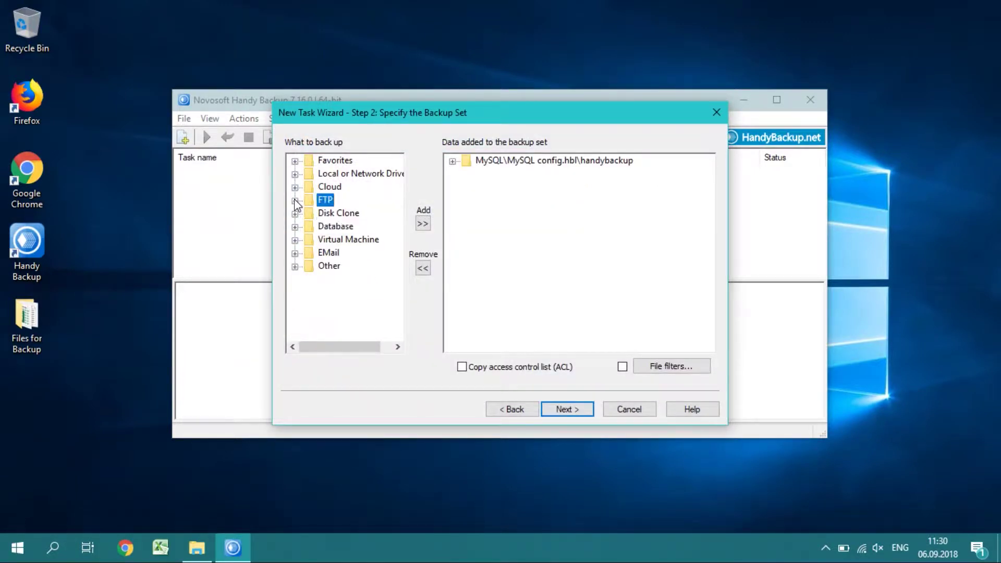
pyautogui.click(340, 240)
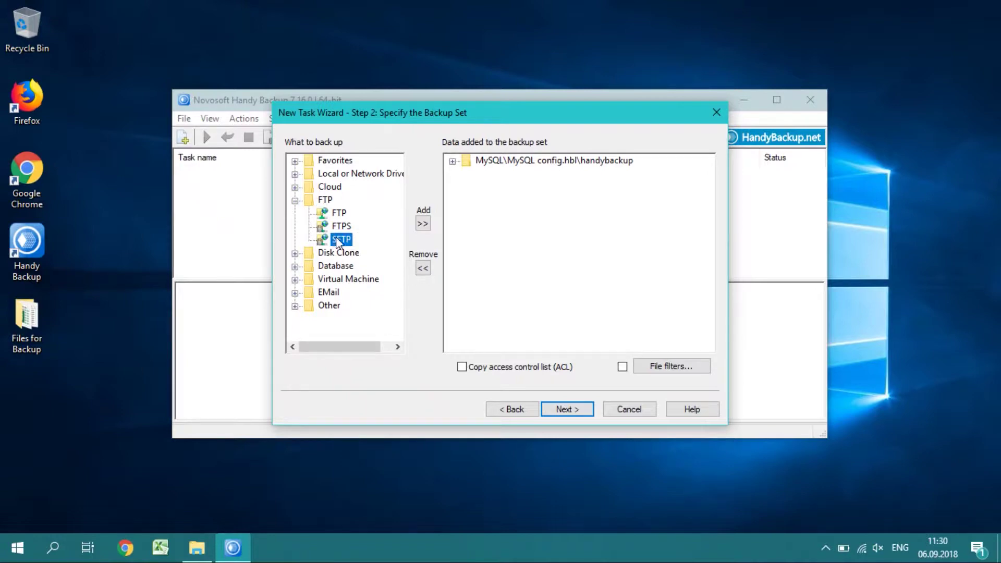
pyautogui.doubleClick(340, 240)
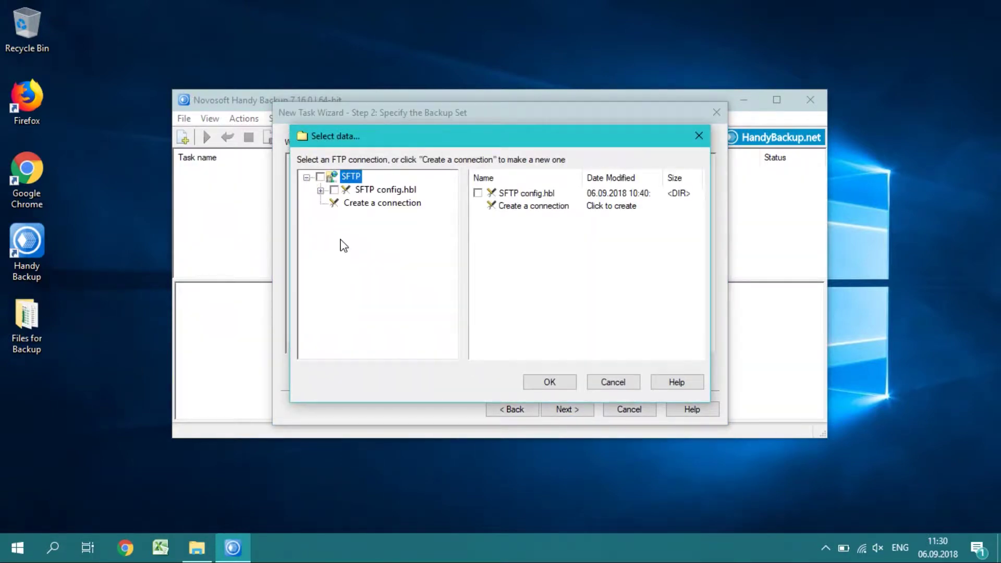
pyautogui.click(321, 190)
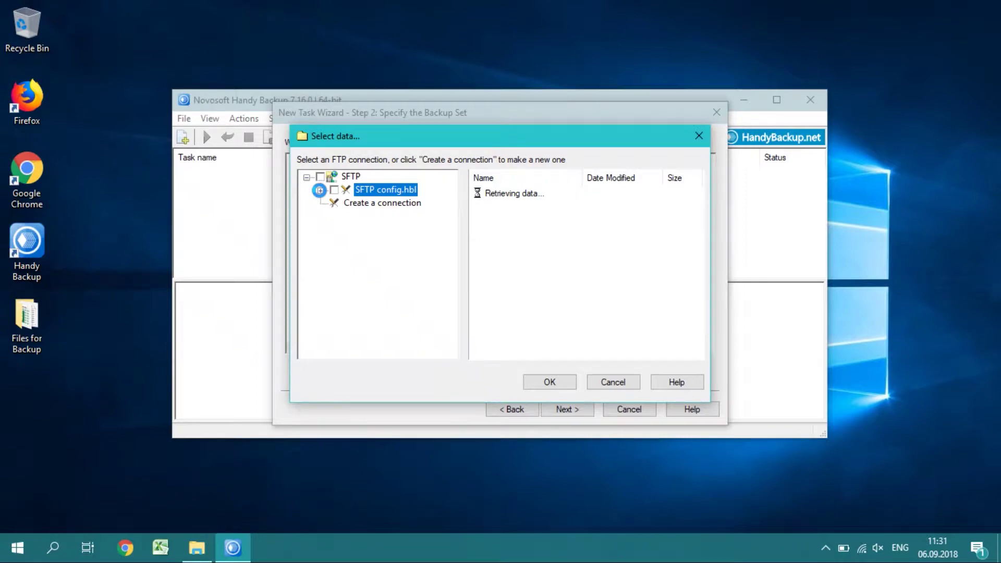
pyautogui.click(335, 190)
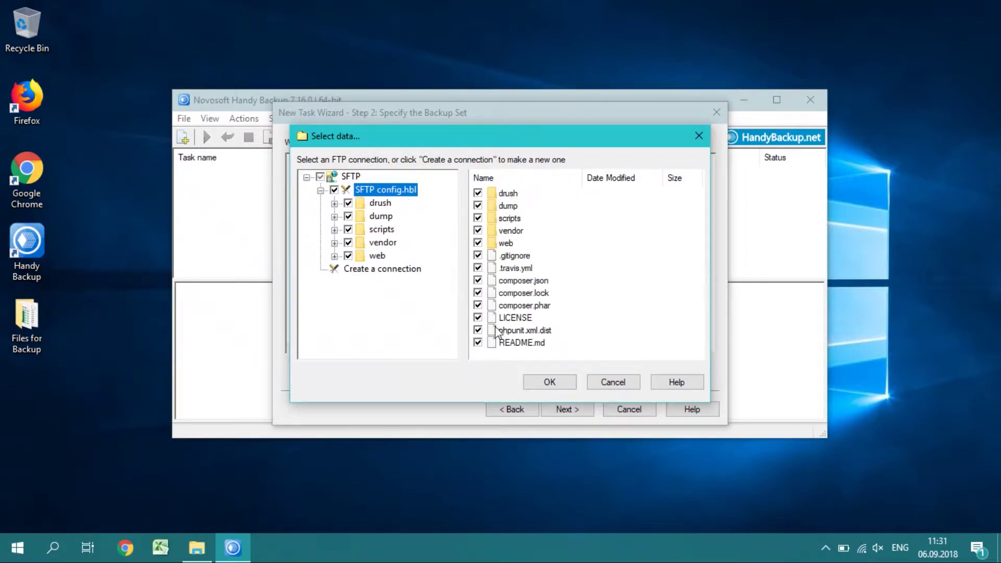
pyautogui.click(543, 381)
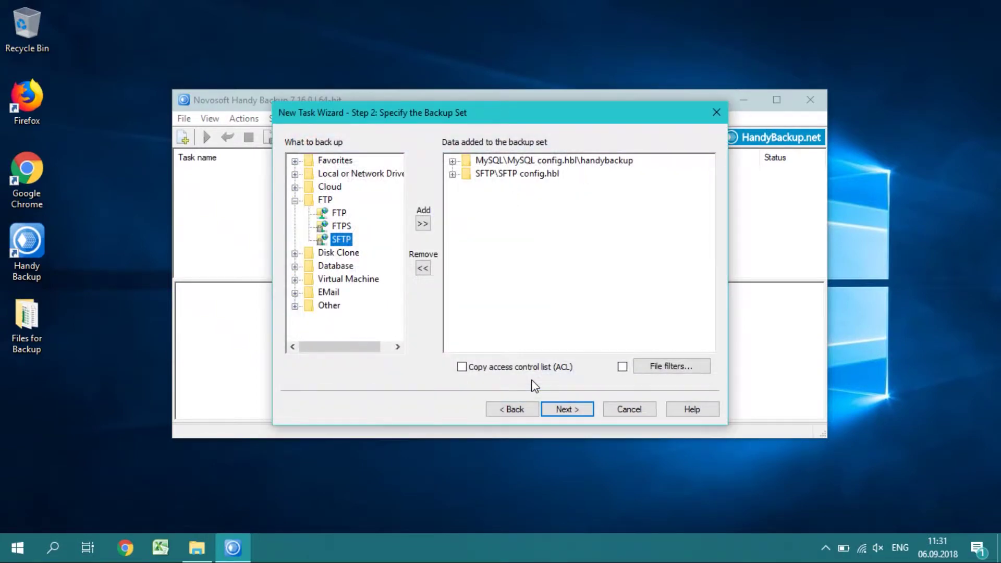
pyautogui.click(566, 408)
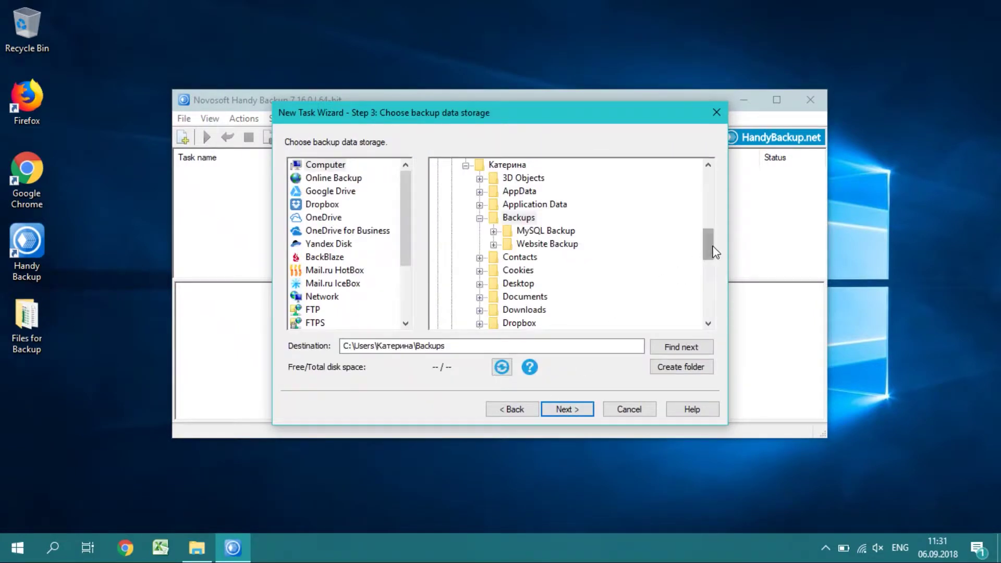
# Set the user's Backup folder on network drive Z: as the storage destination.
pyautogui.moveTo(715, 252); pyautogui.dragTo(708, 183)
pyautogui.click(438, 166)
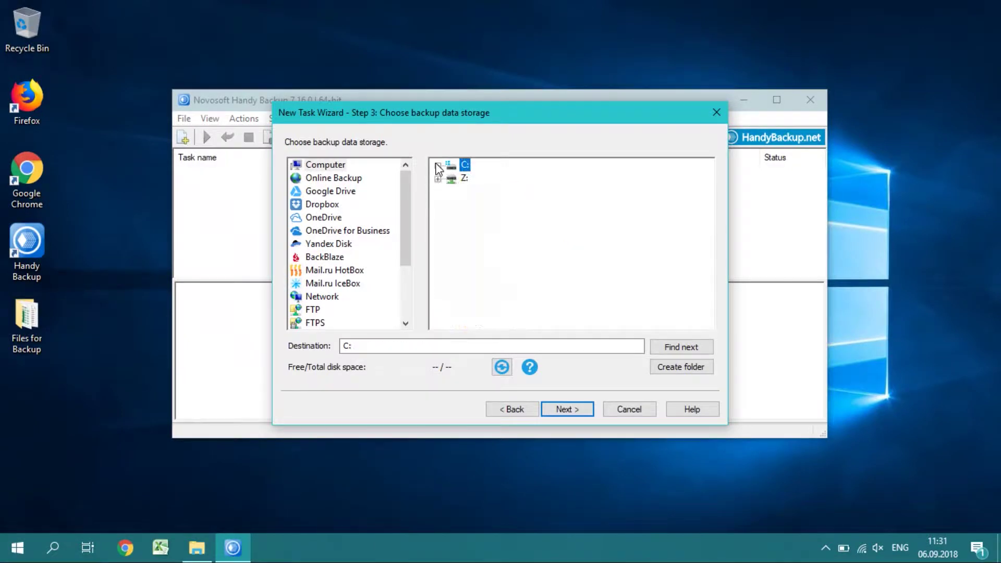
pyautogui.click(438, 178)
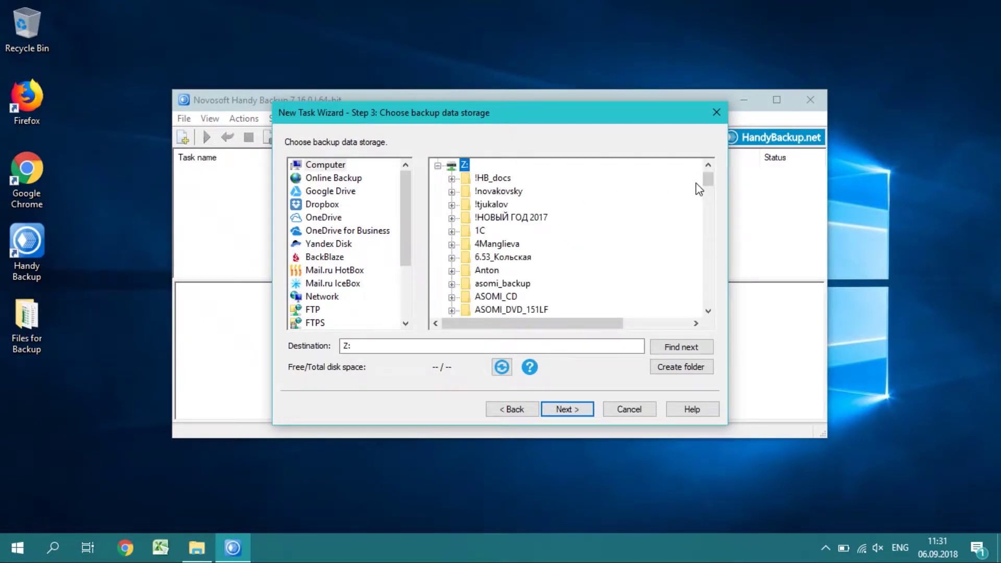
pyautogui.moveTo(708, 180); pyautogui.dragTo(709, 216)
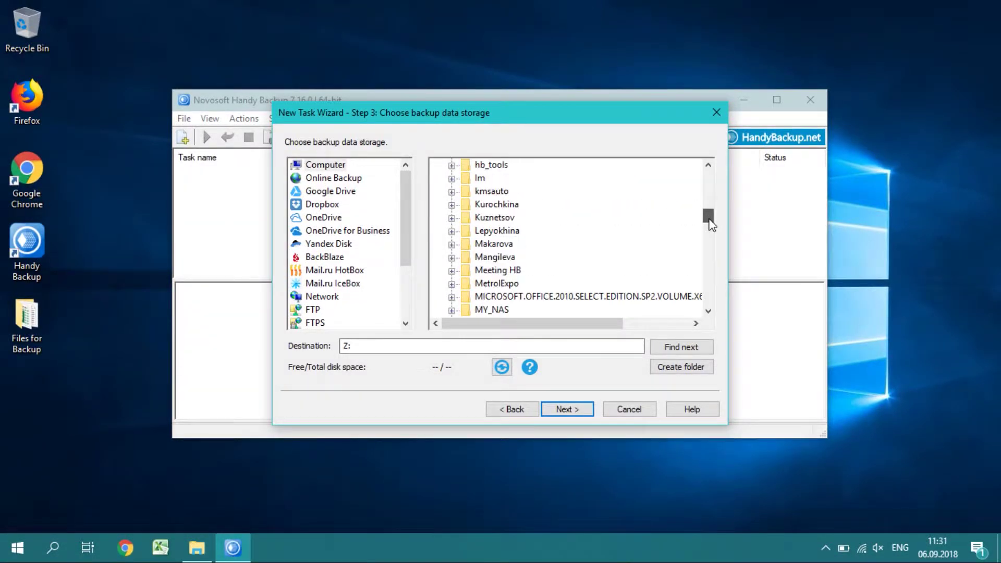
pyautogui.click(452, 205)
pyautogui.click(467, 219)
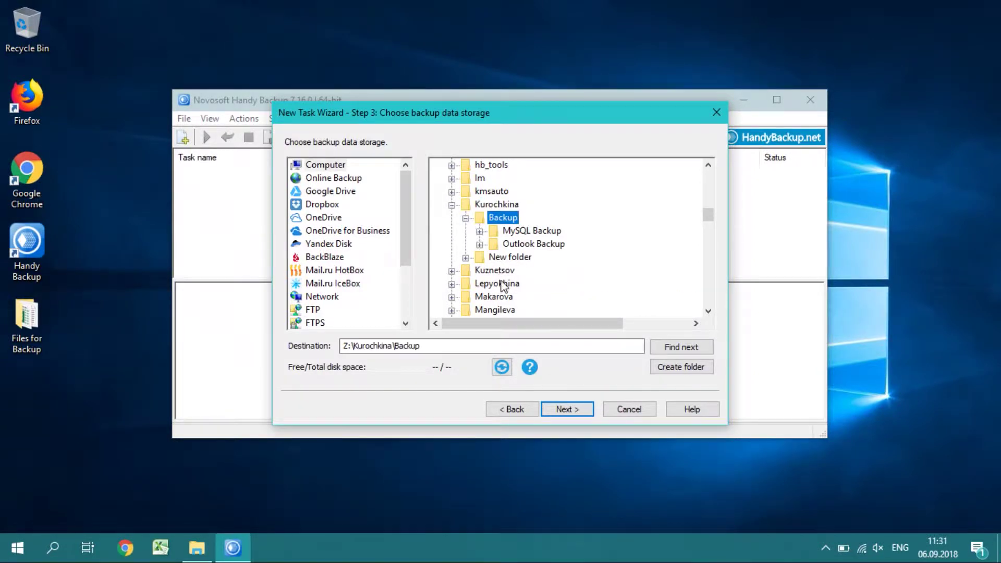
# Choose Mixed differential backups with version chains of 6 copies.
pyautogui.click(564, 411)
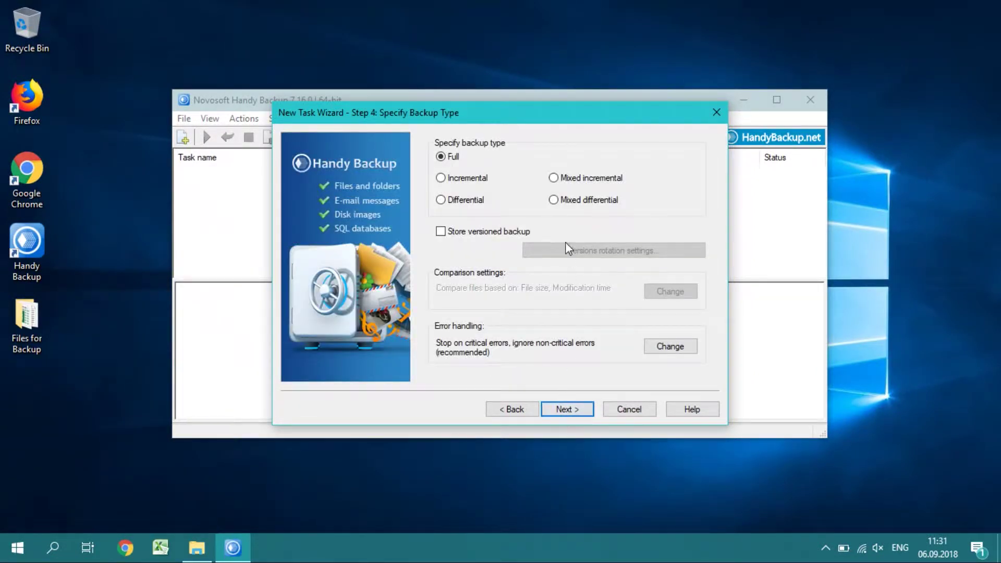
pyautogui.click(553, 201)
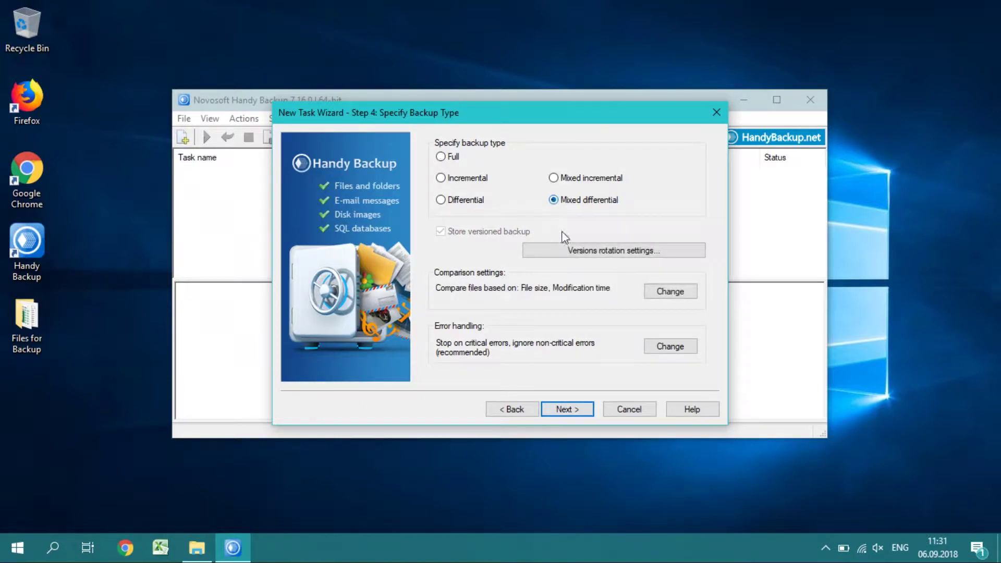
pyautogui.click(564, 252)
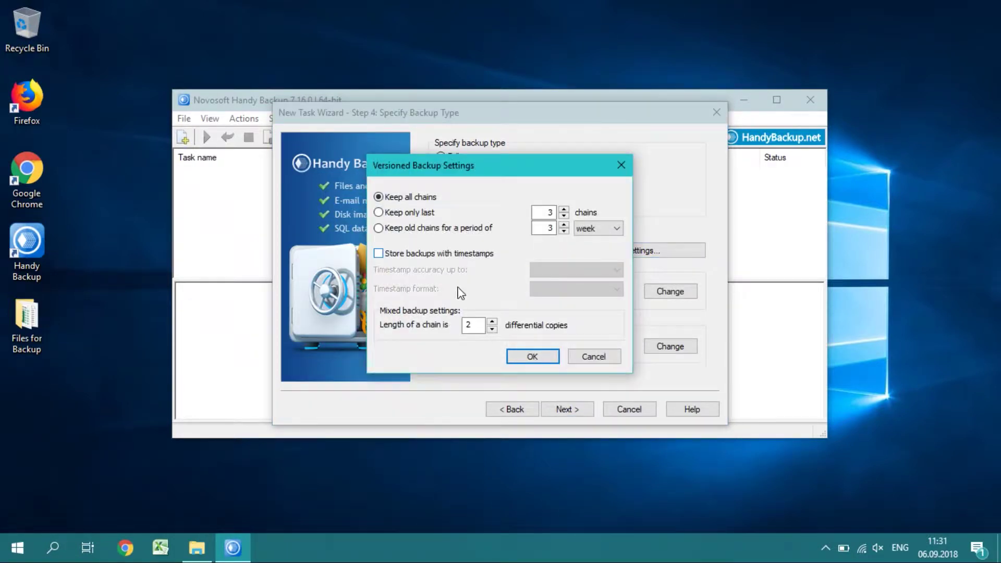
pyautogui.doubleClick(474, 325)
pyautogui.click(531, 359)
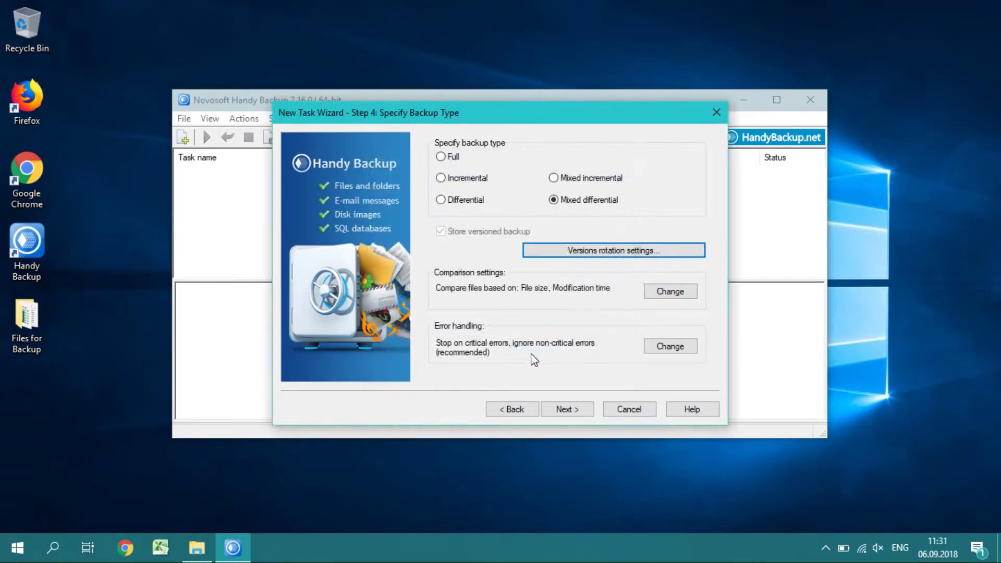
pyautogui.click(562, 408)
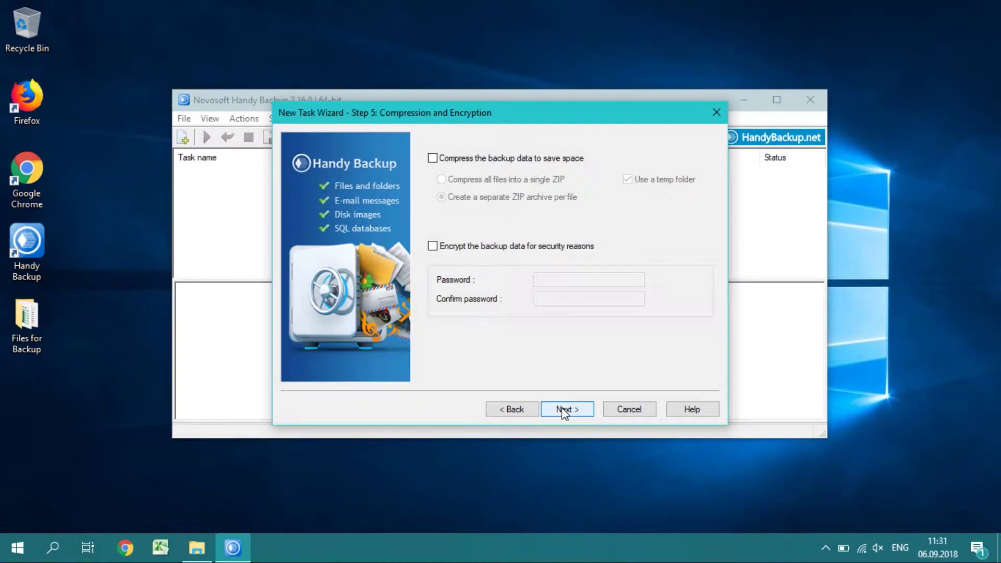
# Schedule runs from 10.09.2018 at 16:00:00, repeating every day and catching up missed runs.
pyautogui.click(561, 408)
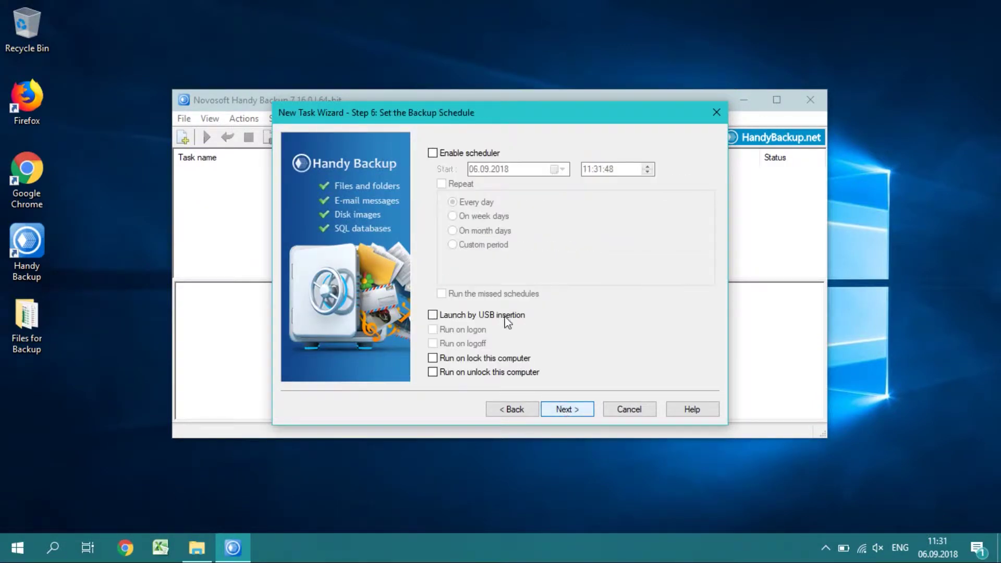
pyautogui.click(433, 153)
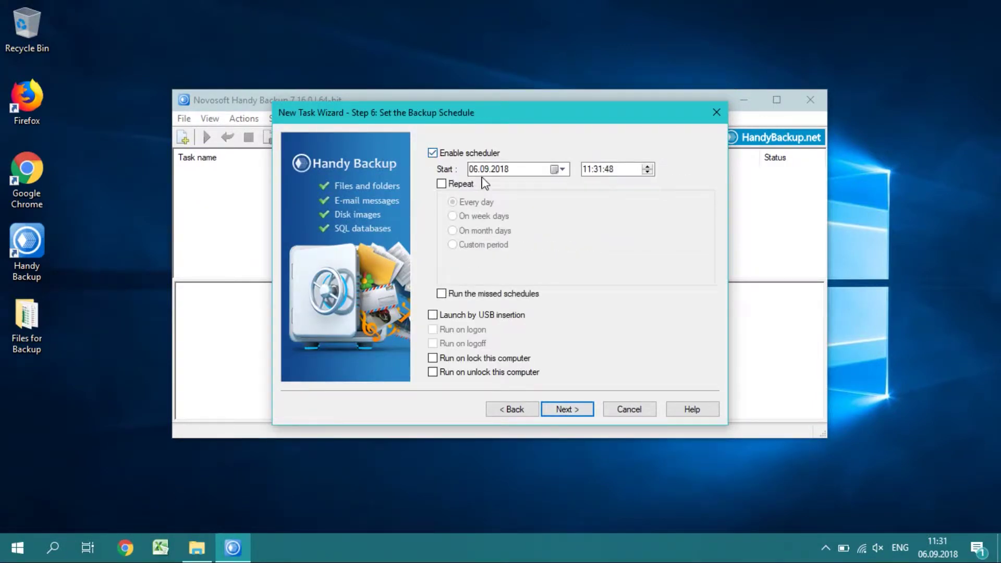
pyautogui.click(558, 169)
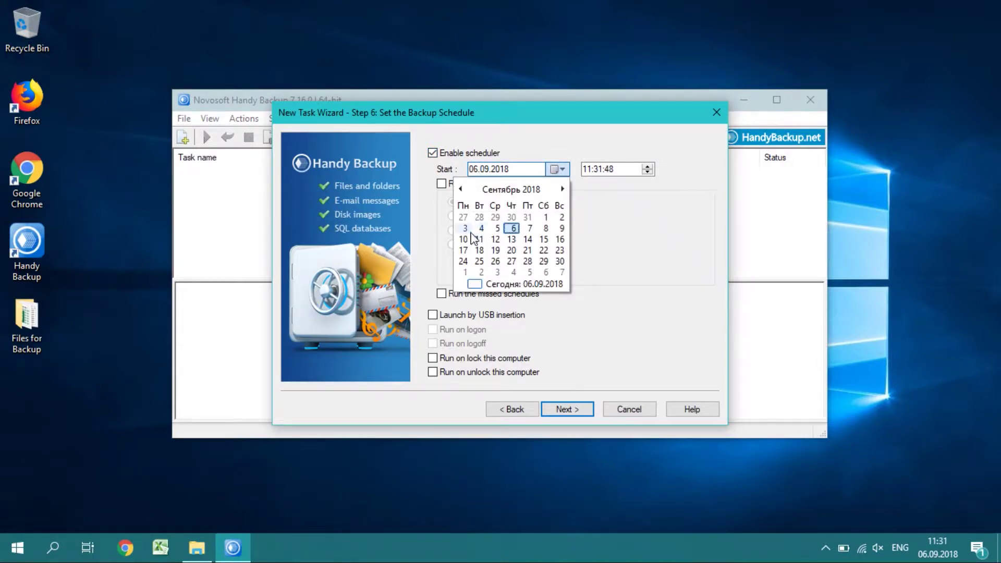
pyautogui.click(464, 240)
pyautogui.click(586, 170)
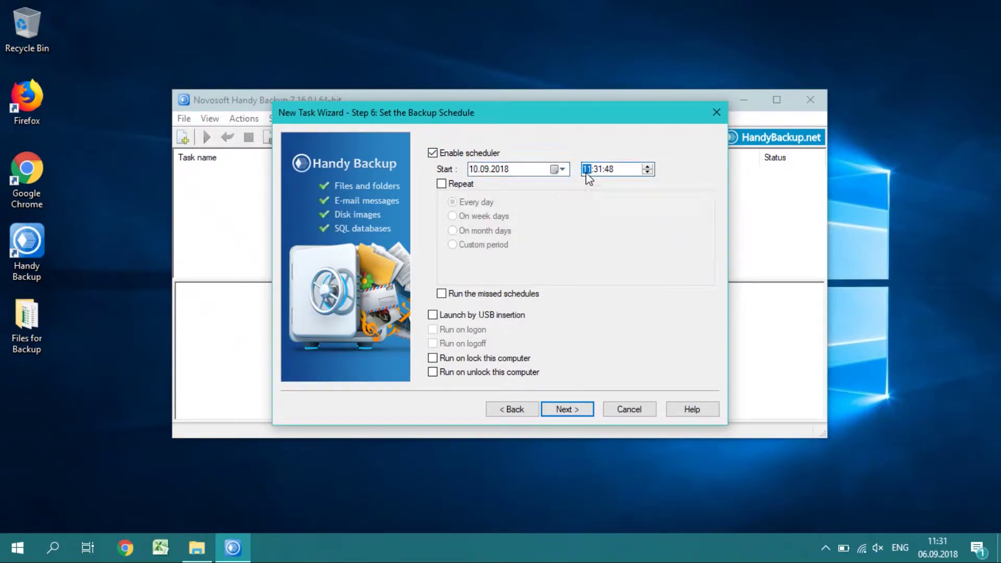
pyautogui.press('Right')
pyautogui.press('Right')
pyautogui.write('00')
pyautogui.click(458, 184)
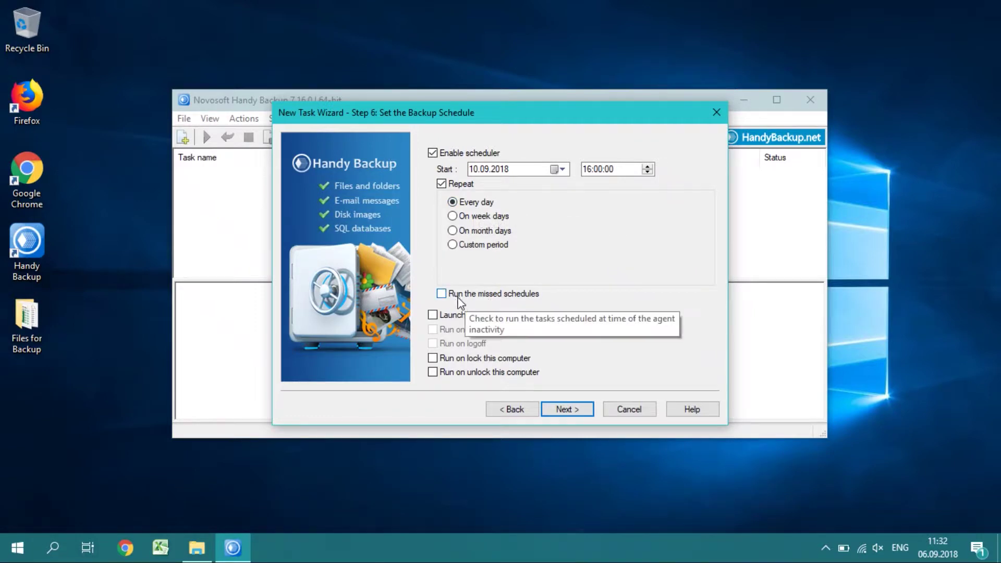
pyautogui.click(441, 294)
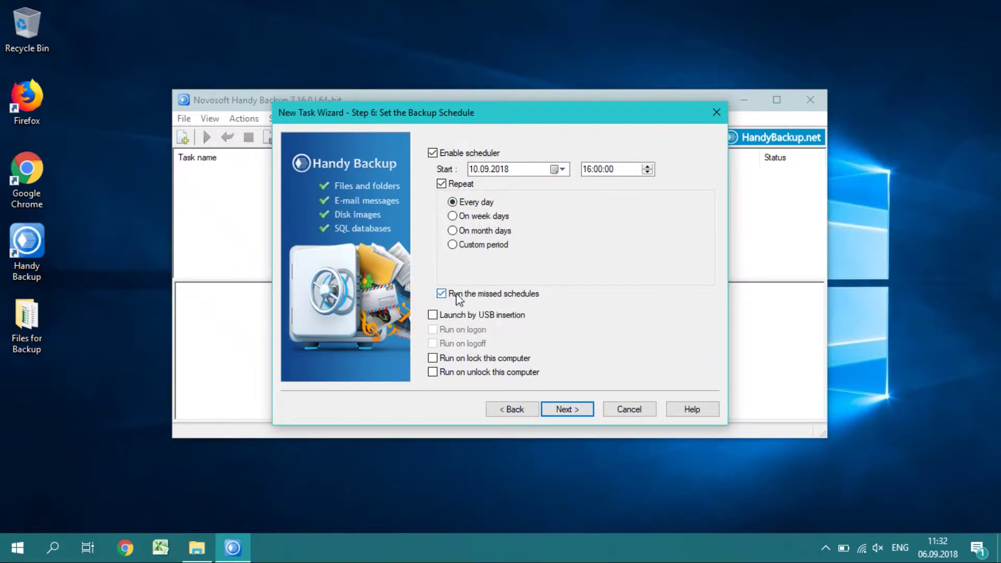
pyautogui.click(575, 413)
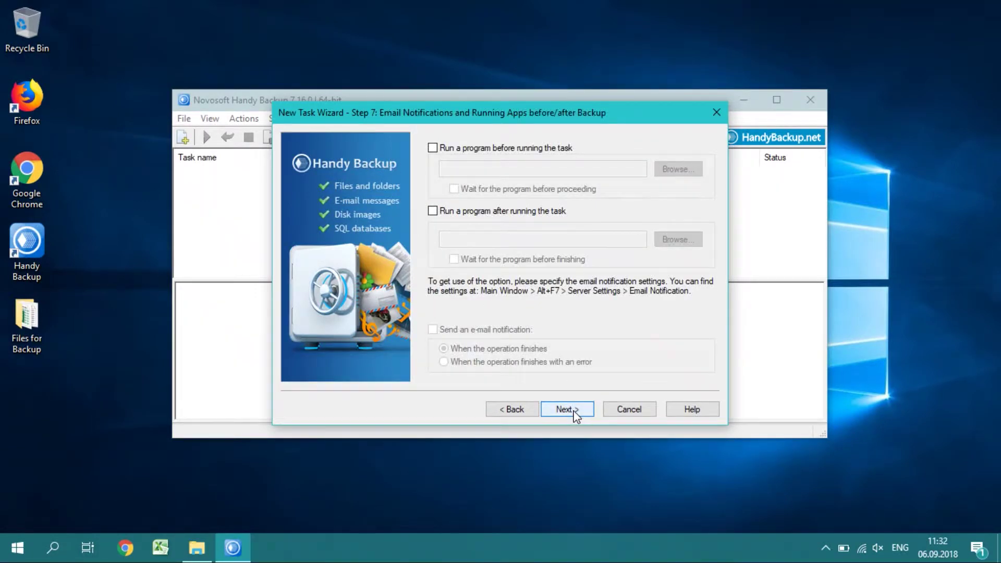
# Name the task 'Website Backup', review its summary, and finish the wizard to run it.
pyautogui.click(575, 413)
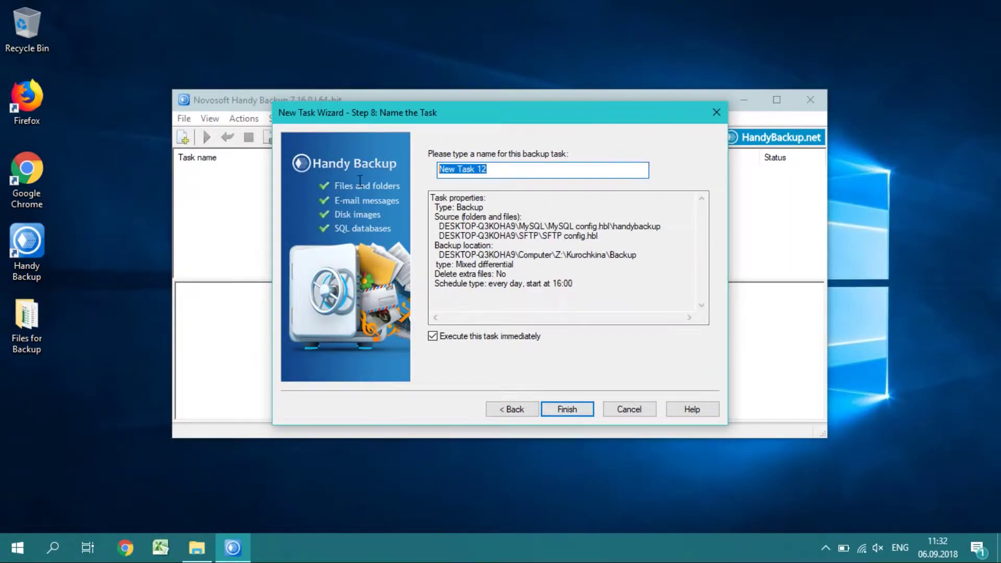
pyautogui.write('Website Backup')
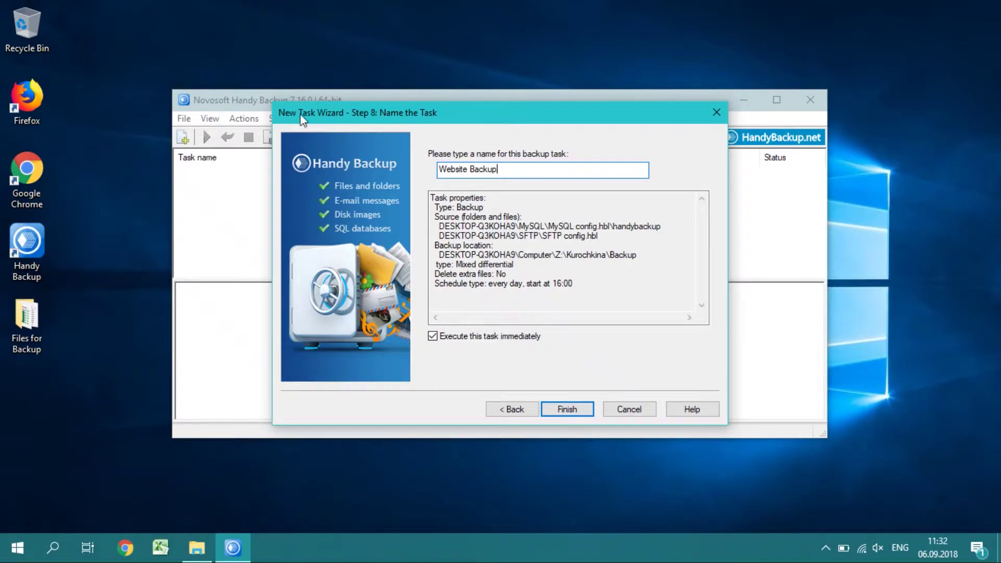
pyautogui.click(433, 198)
pyautogui.click(567, 410)
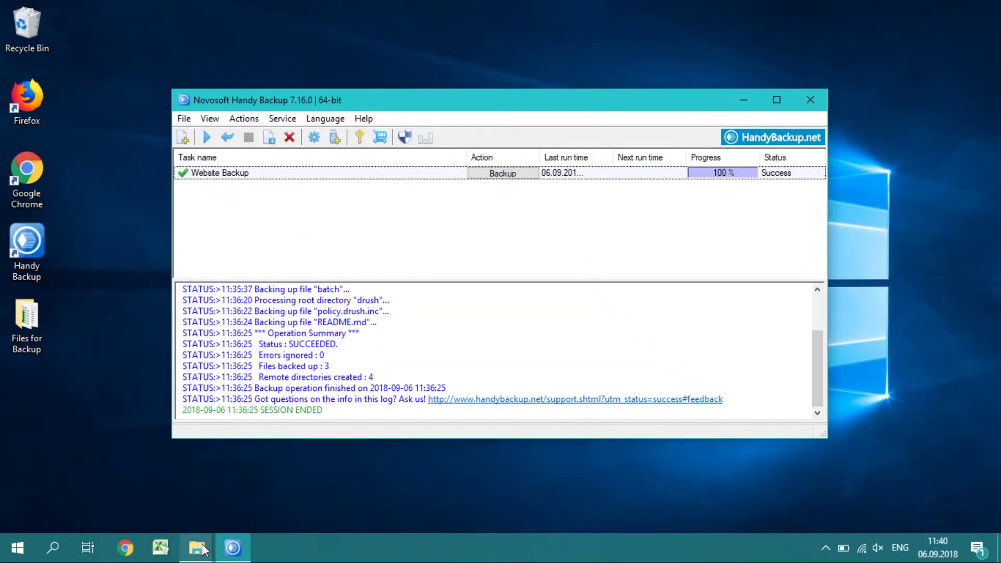
# Once the backup reports SUCCEEDED, bring up the open File Explorer windows.
pyautogui.click(205, 549)
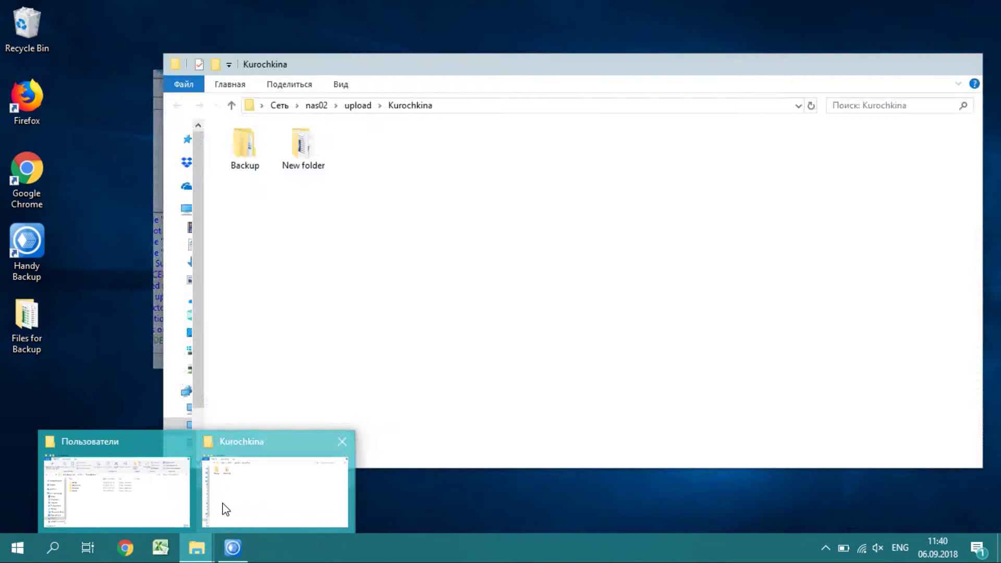
# Browse Backup\Website Backup\0\Backup Files\handybackup to check the database copy.
pyautogui.click(224, 509)
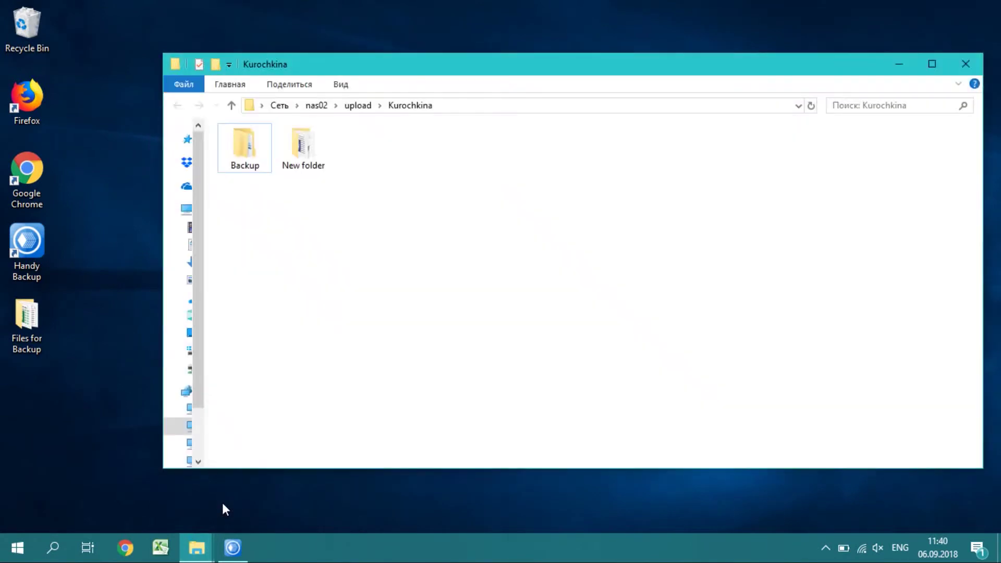
pyautogui.click(248, 155)
pyautogui.doubleClick(247, 154)
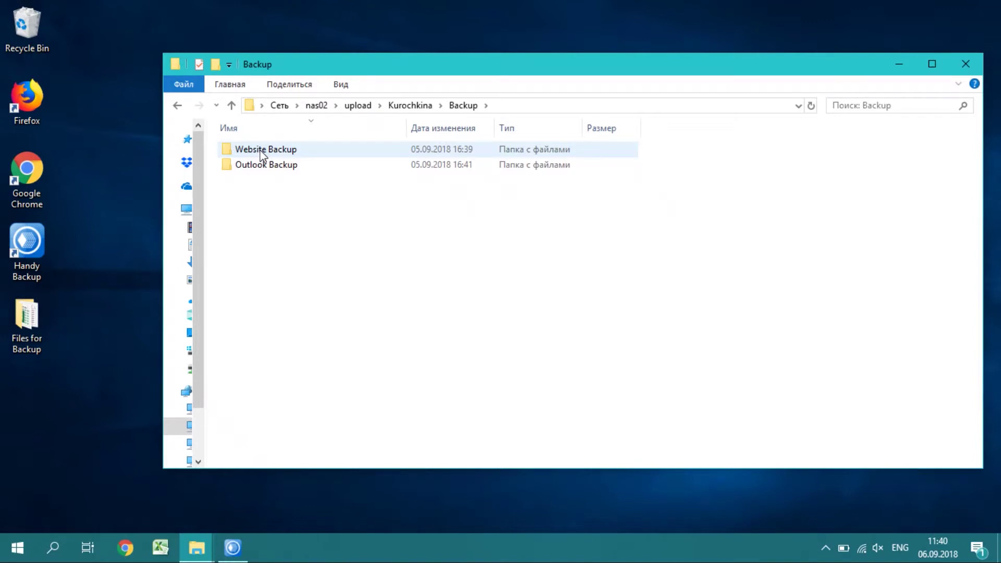
pyautogui.doubleClick(261, 151)
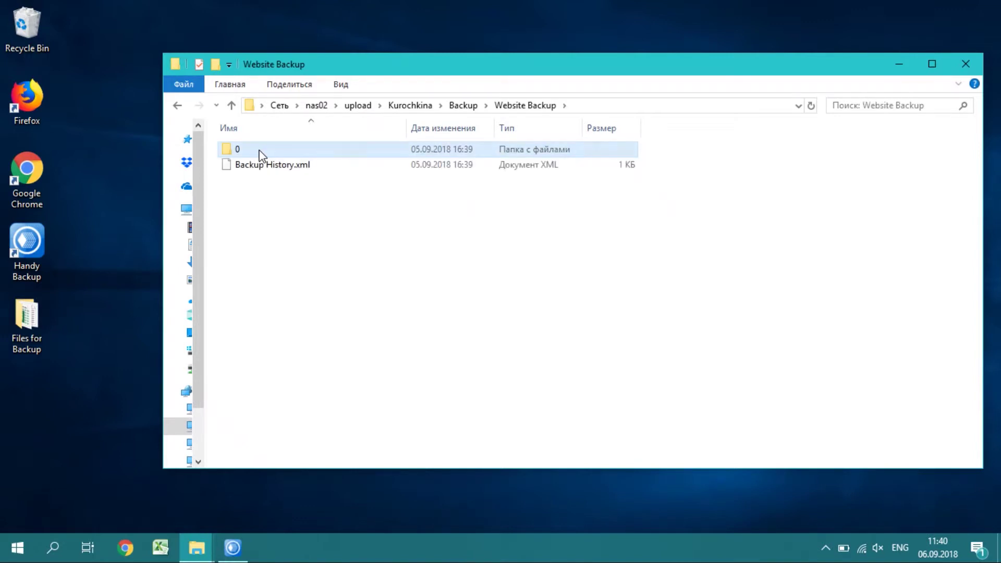
pyautogui.doubleClick(261, 151)
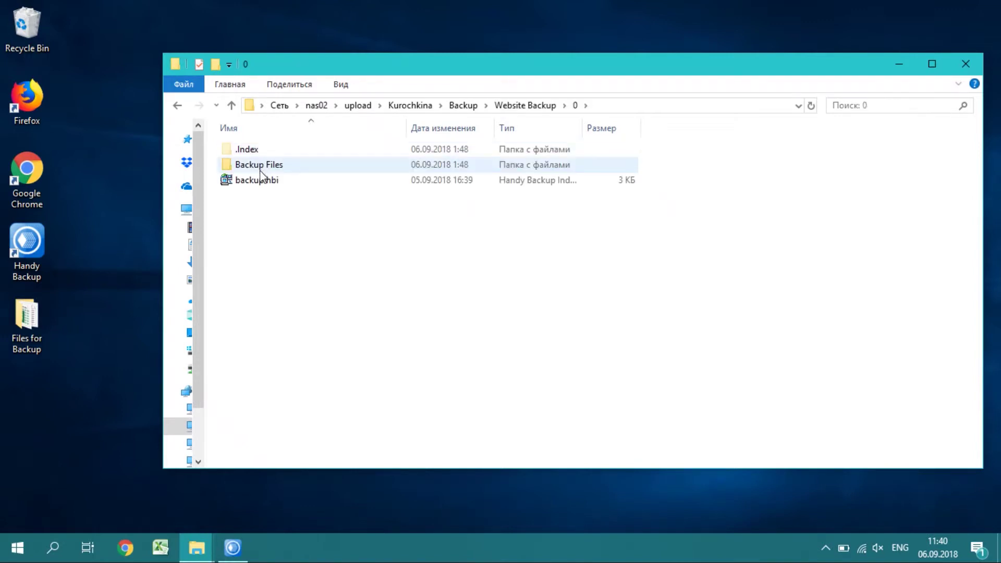
pyautogui.doubleClick(260, 163)
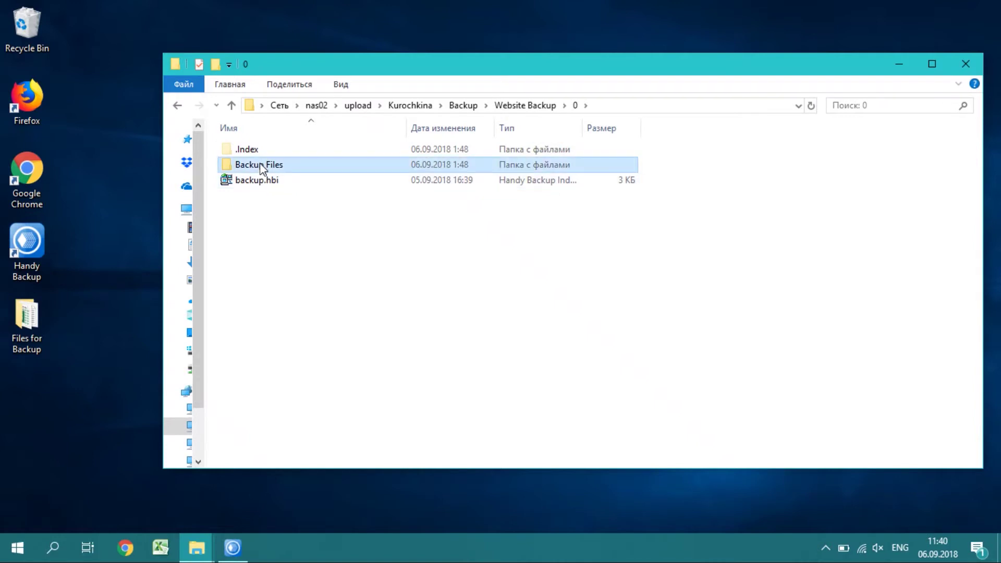
pyautogui.doubleClick(261, 150)
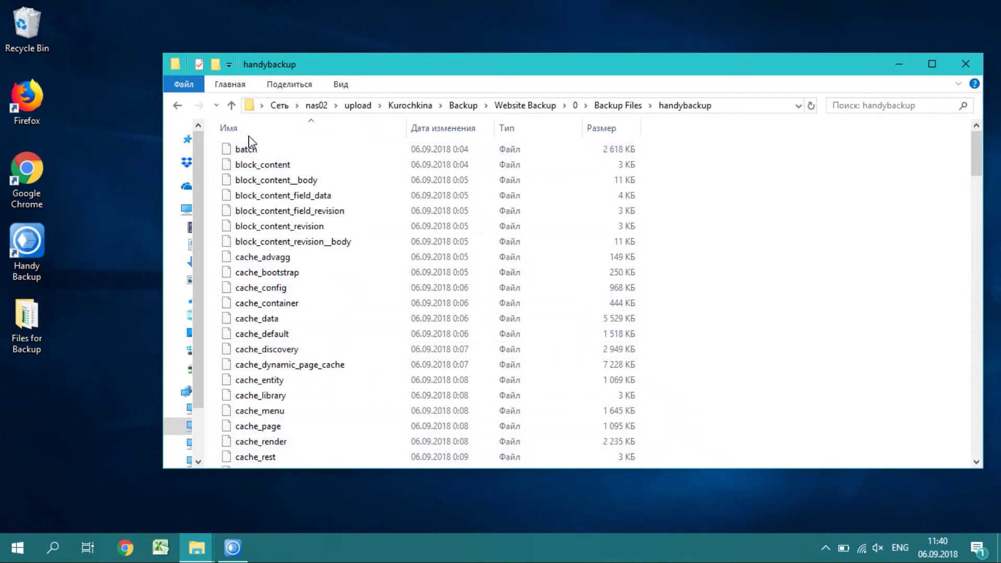
# Go back to Backup Files, open the SFTP config.hbl folder, then return to Handy Backup.
pyautogui.click(233, 106)
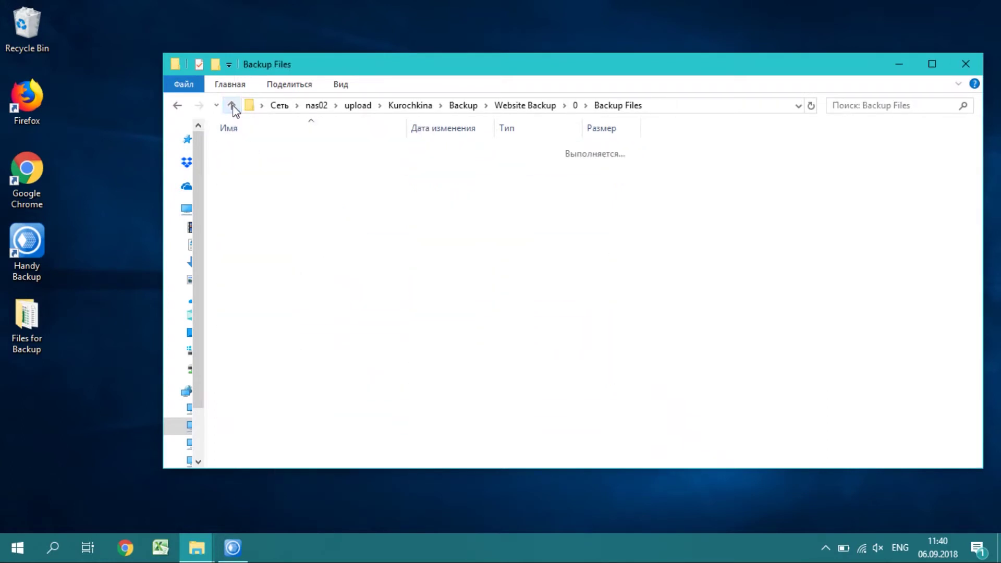
pyautogui.click(248, 167)
pyautogui.doubleClick(247, 167)
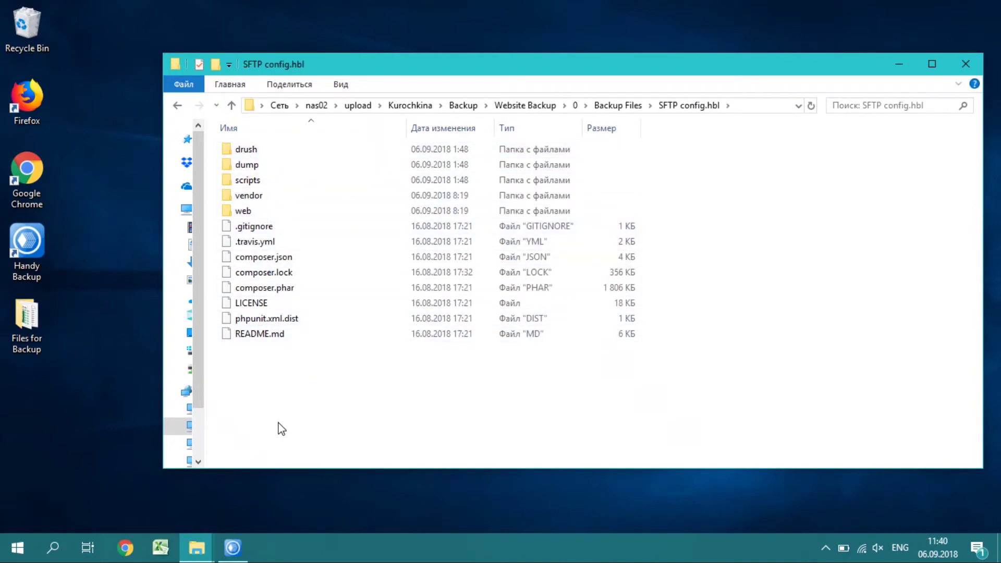
pyautogui.click(233, 548)
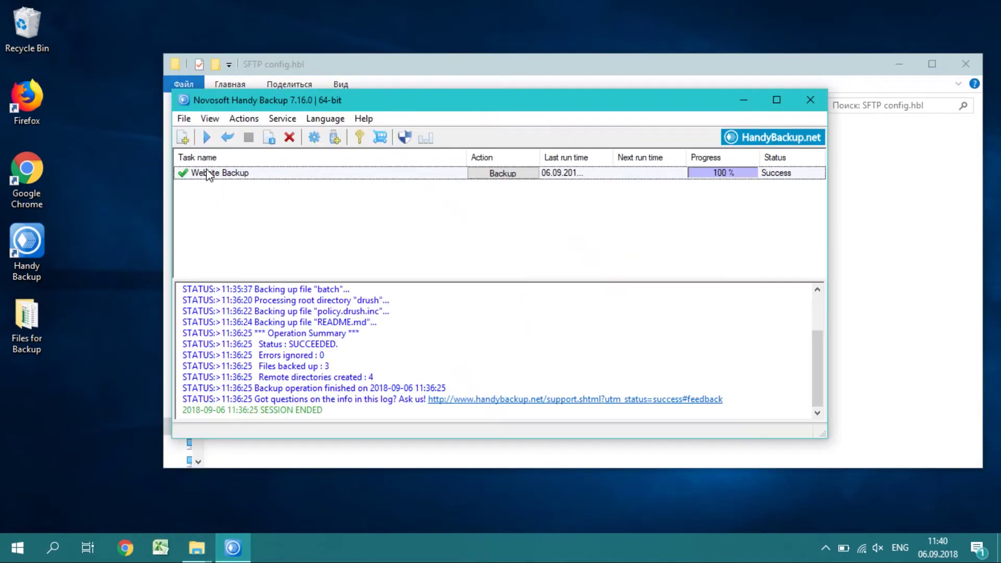
# Start a new task from the File menu, choosing the Restore task type.
pyautogui.click(185, 120)
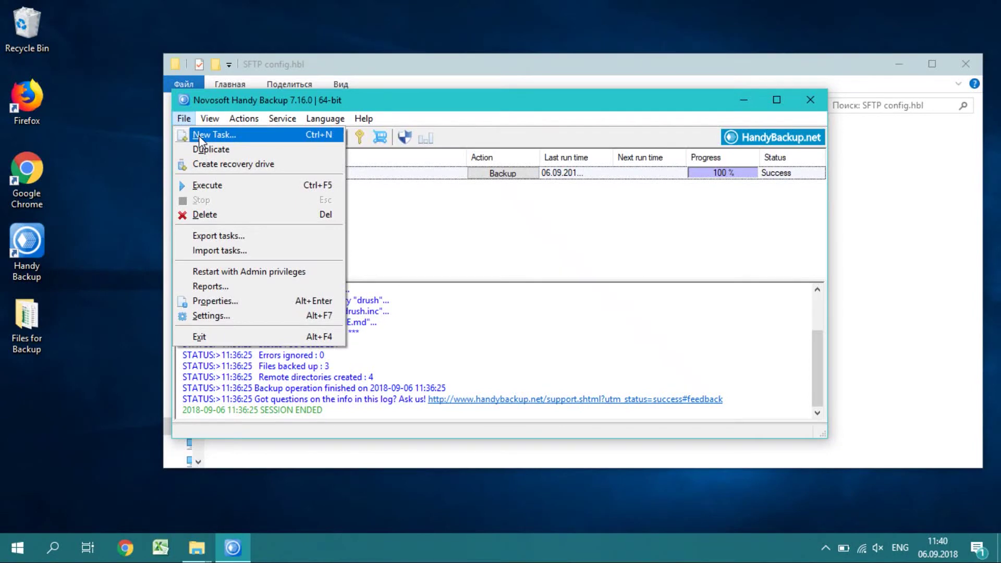
pyautogui.click(198, 135)
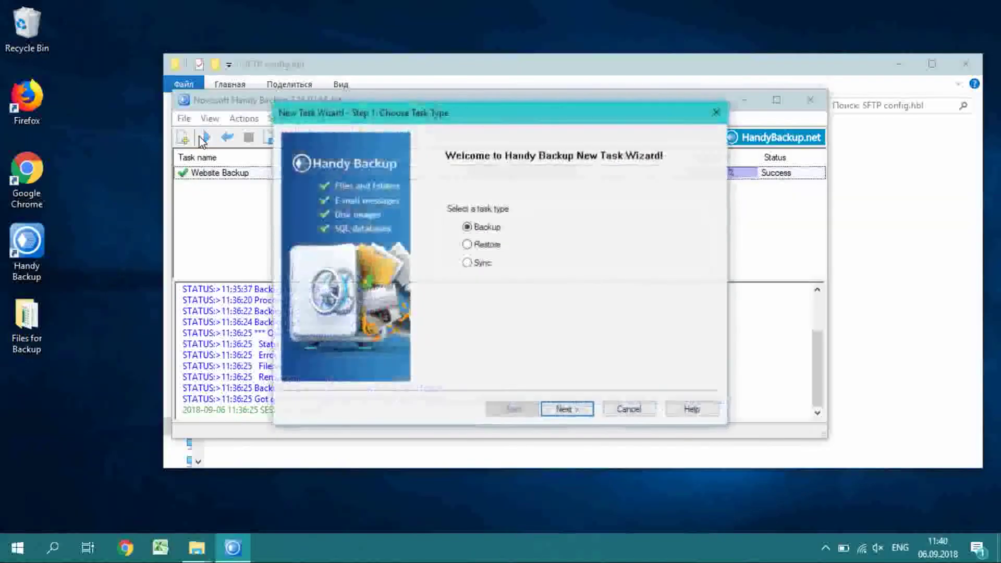
pyautogui.click(468, 245)
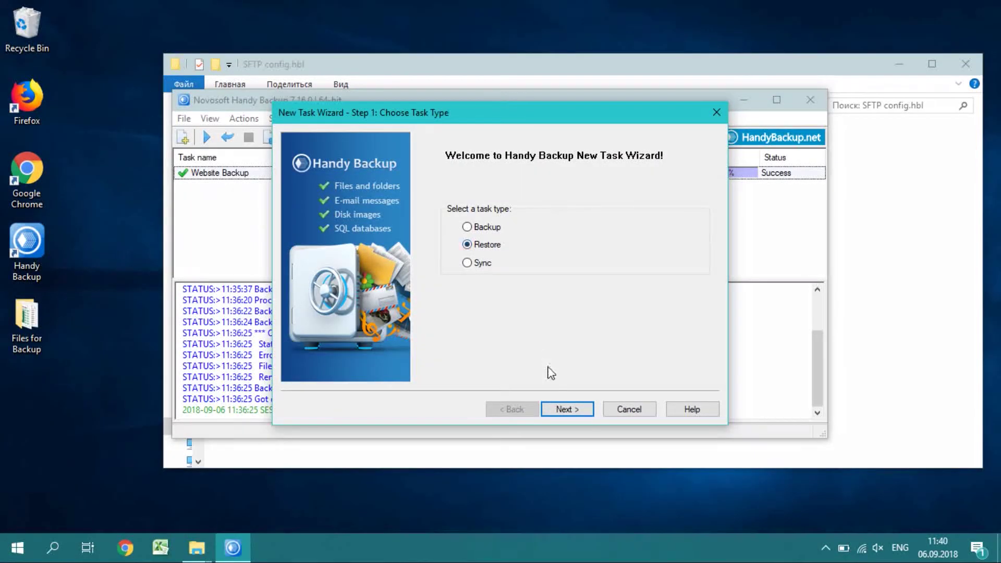
pyautogui.click(563, 410)
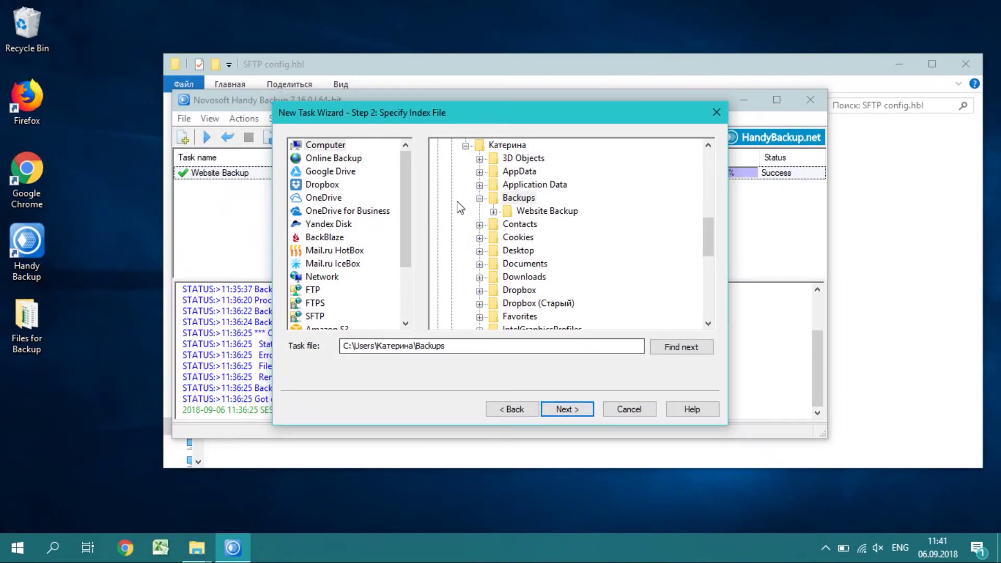
# Select Z:\Kurochkina\Backup\Website Backup\0\backup.hbi as the restore index file.
pyautogui.moveTo(710, 236); pyautogui.dragTo(702, 155)
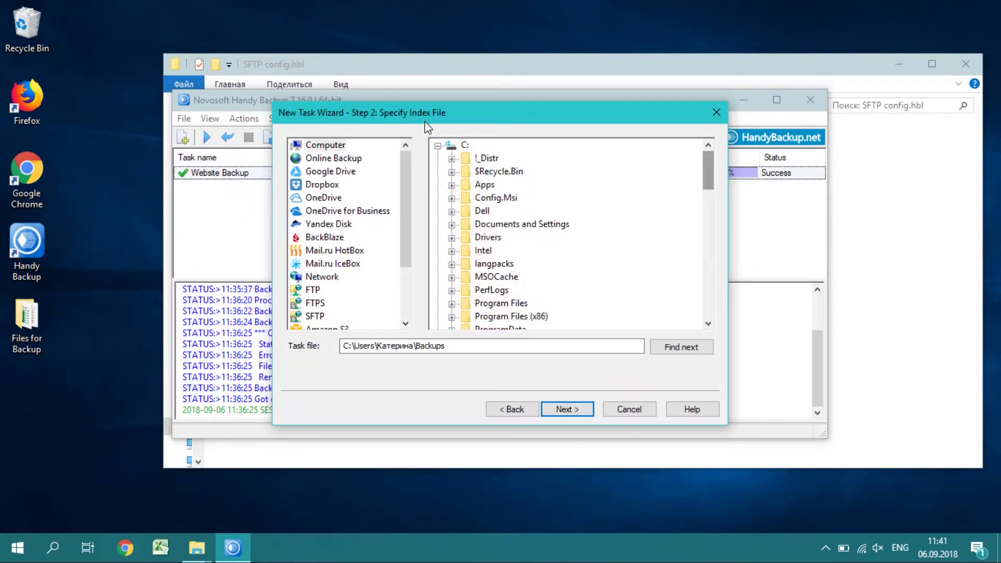
pyautogui.click(438, 146)
pyautogui.doubleClick(463, 158)
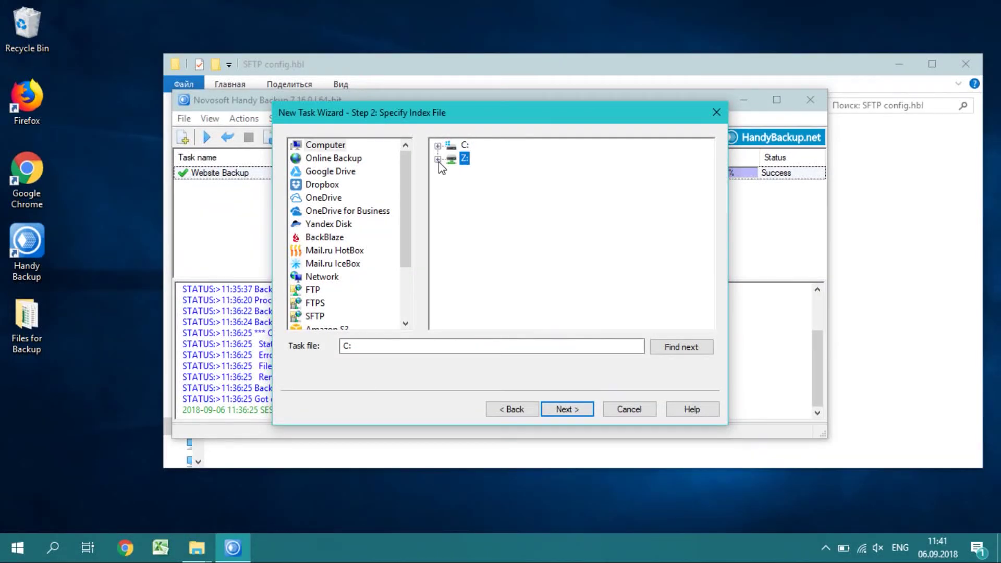
pyautogui.moveTo(709, 163); pyautogui.dragTo(720, 207)
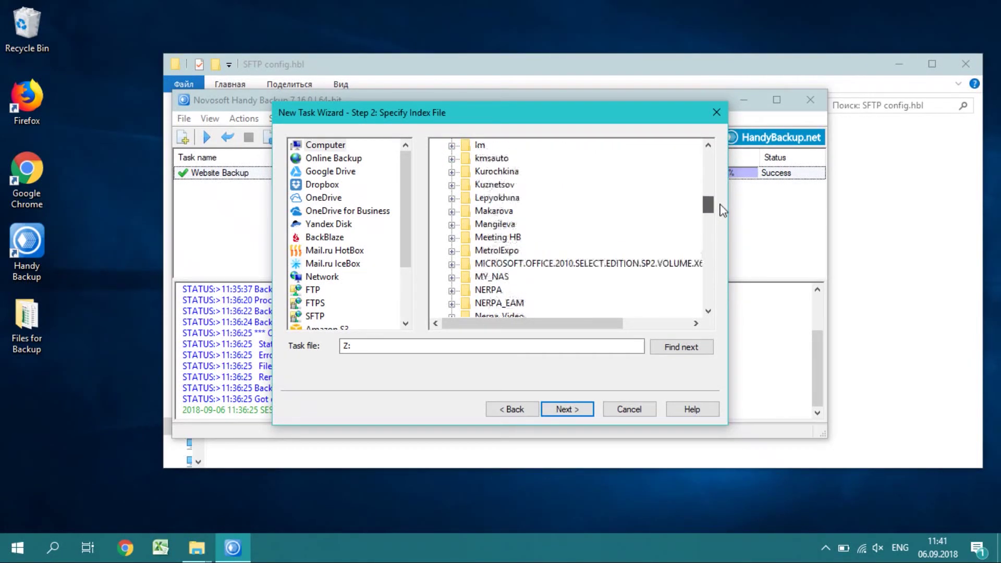
pyautogui.click(452, 173)
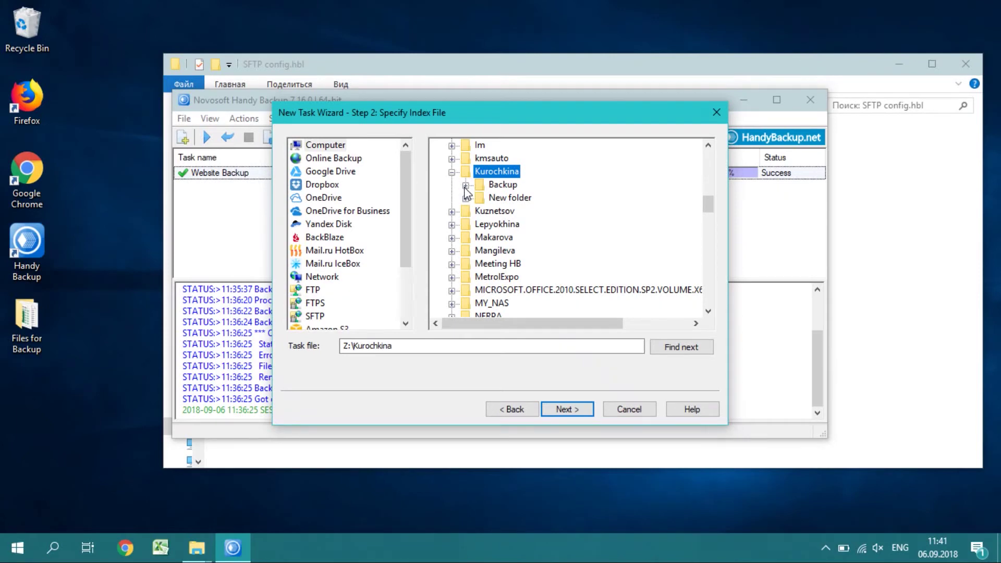
pyautogui.click(466, 186)
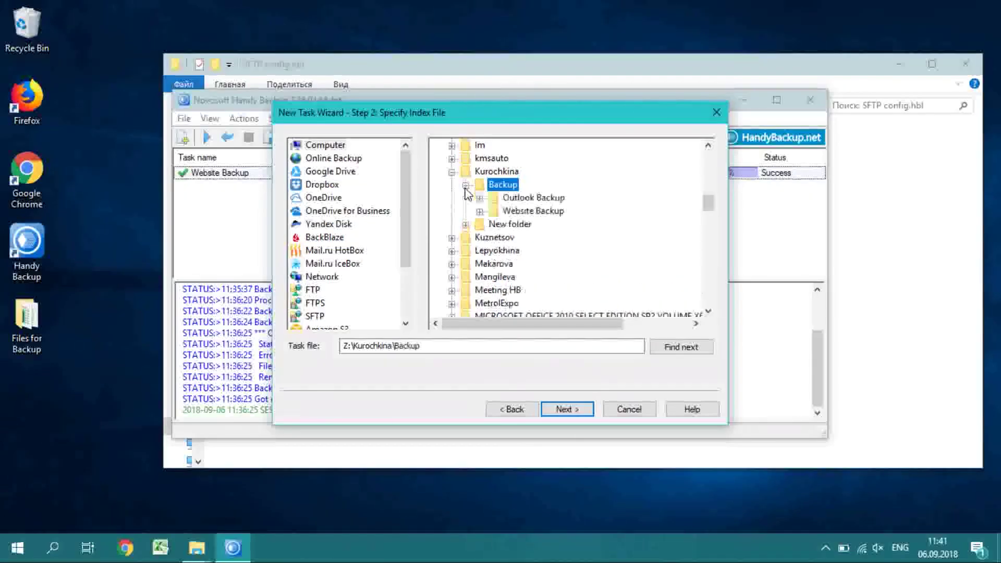
pyautogui.click(481, 214)
pyautogui.click(518, 224)
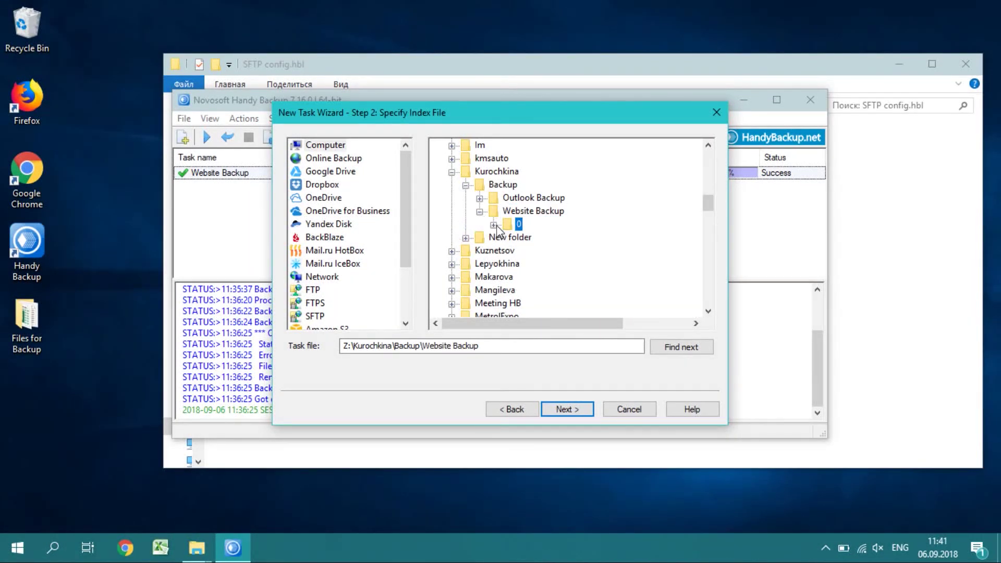
pyautogui.click(534, 264)
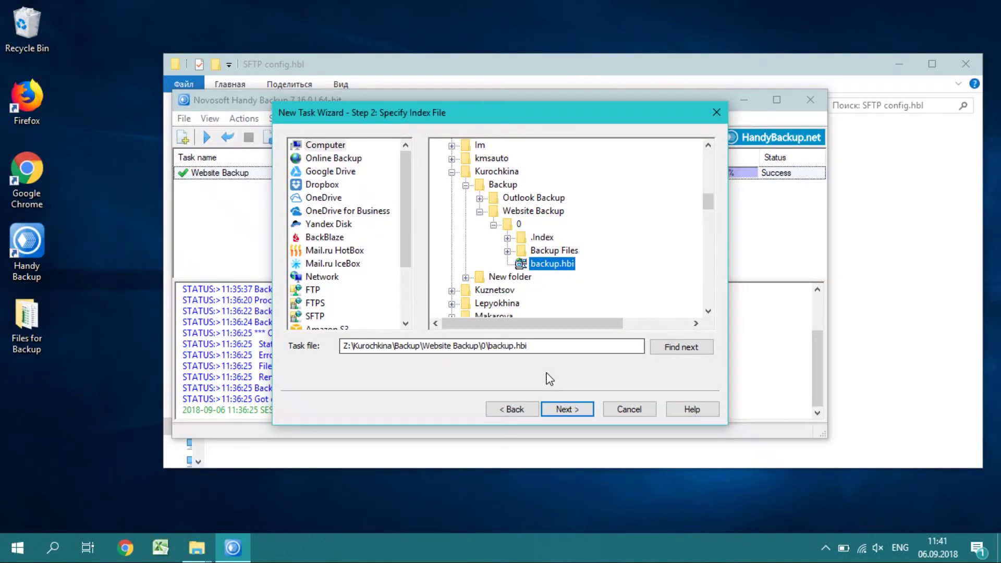
# Accept original locations for handybackup and SFTP config.hbl, advancing to Advanced Restore Settings.
pyautogui.click(565, 410)
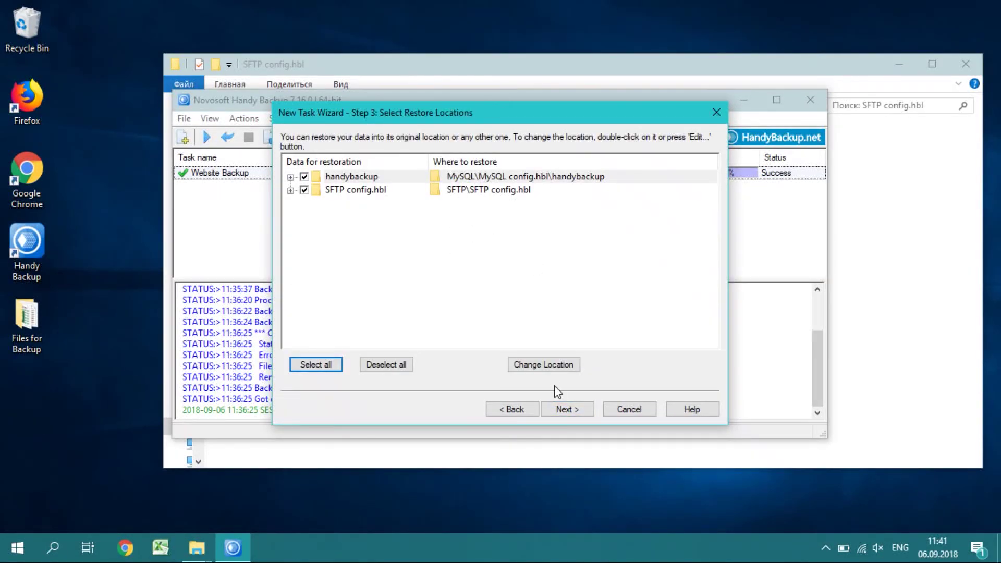
pyautogui.click(568, 410)
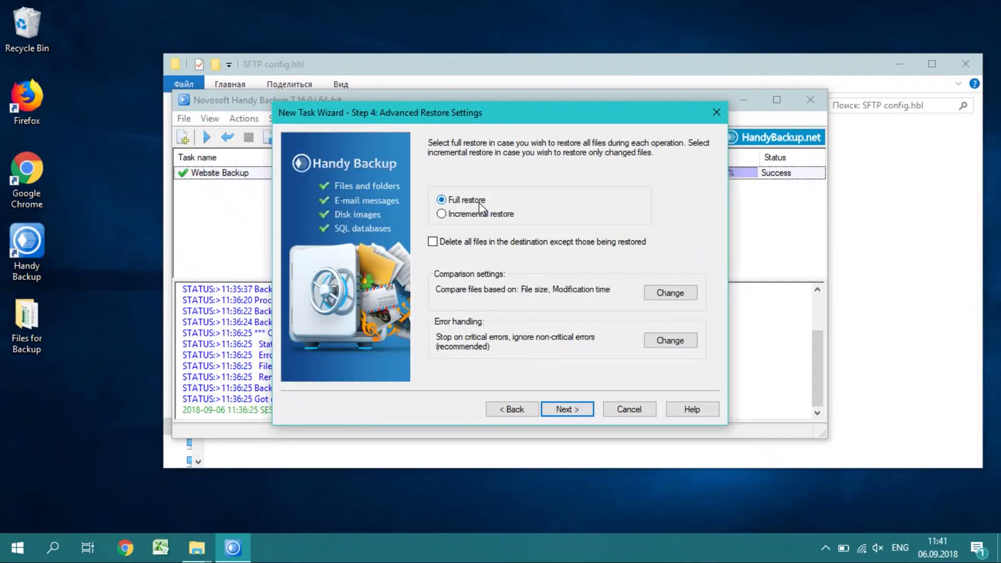